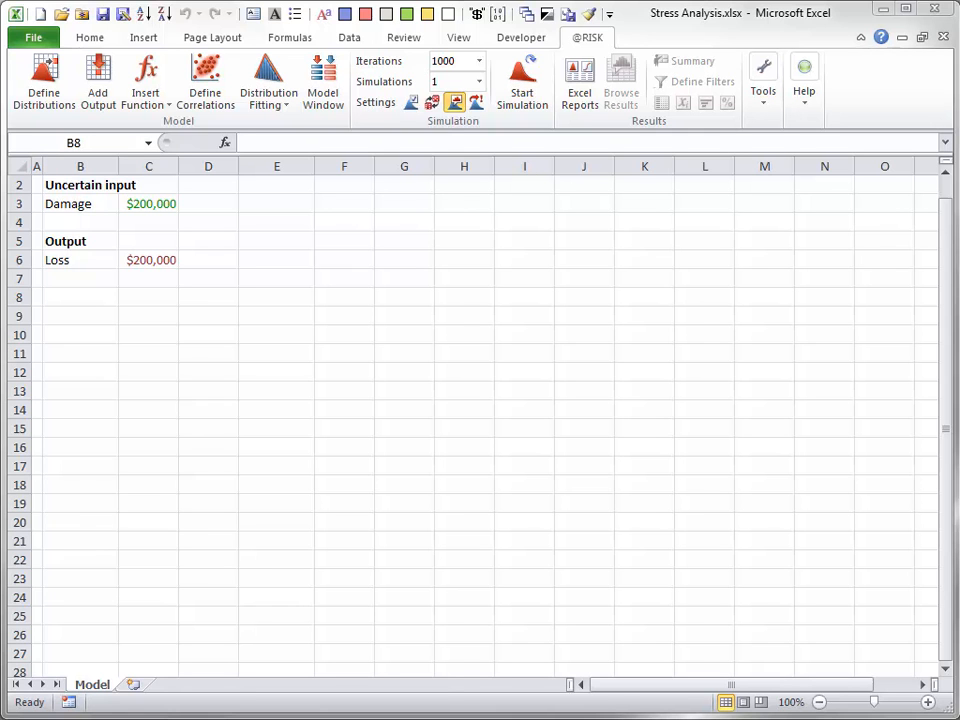
Step: Examine the Damage input in C3: its RiskLognorm formula and its distribution graph with statistics, leaving both unchanged
{"action": "left_click", "coordinate": [146, 202]}
{"action": "double_click", "coordinate": [146, 202]}
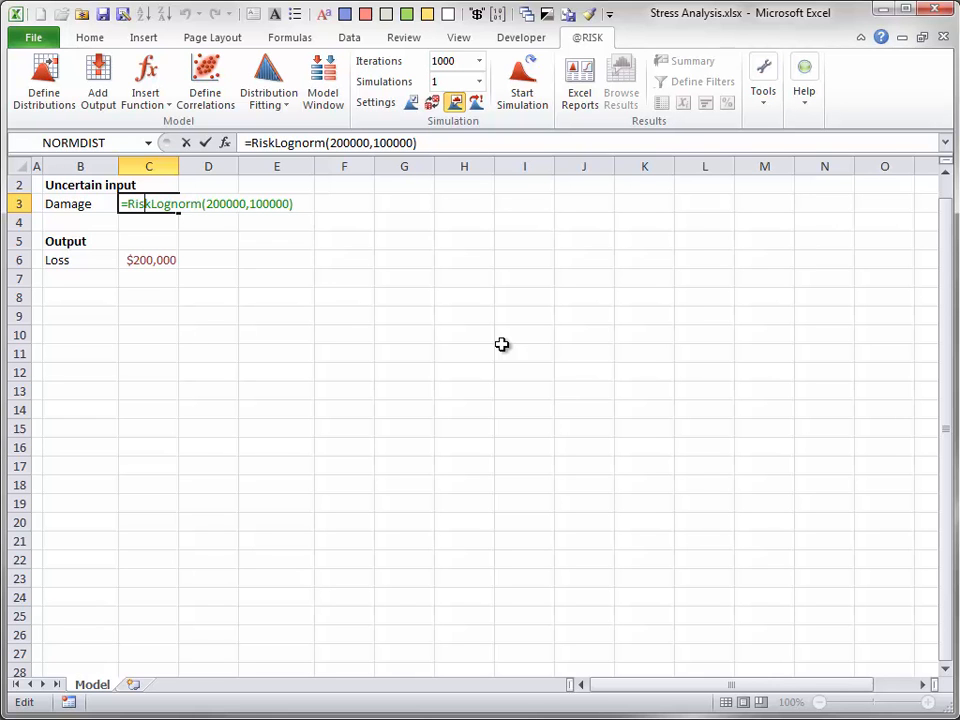
{"action": "key", "text": "Escape"}
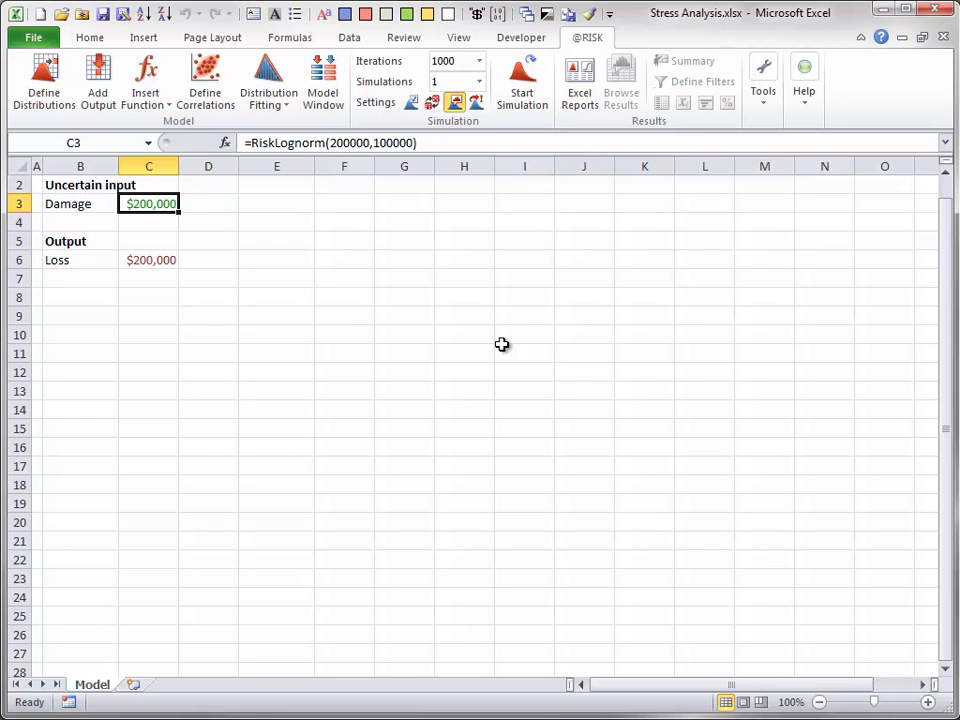
{"action": "left_click", "coordinate": [44, 75]}
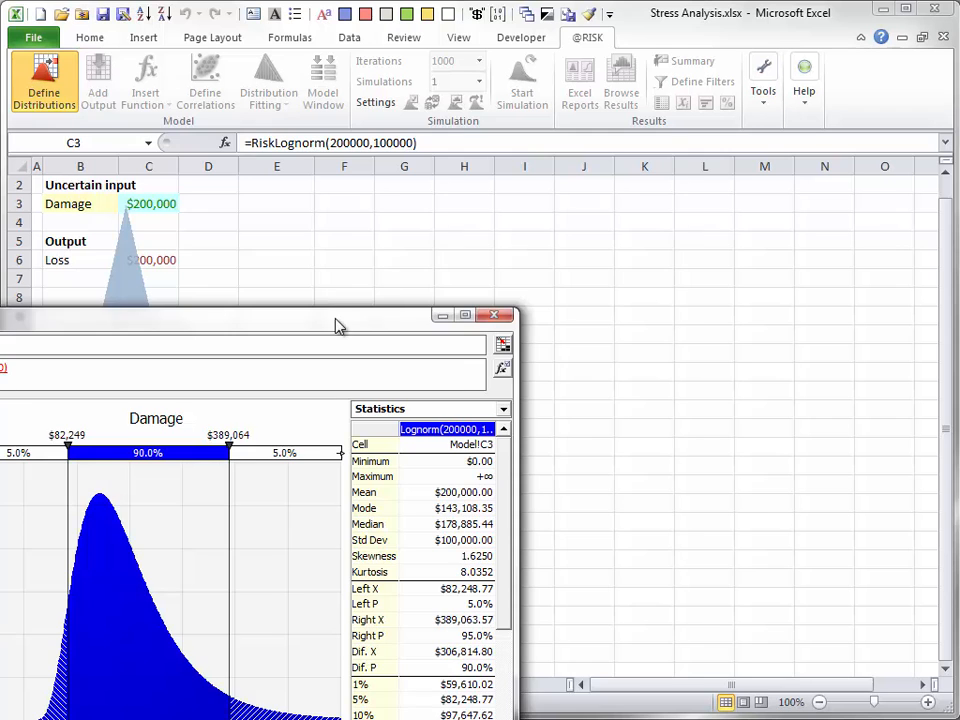
{"action": "left_click_drag", "start_coordinate": [334, 316], "coordinate": [630, 147]}
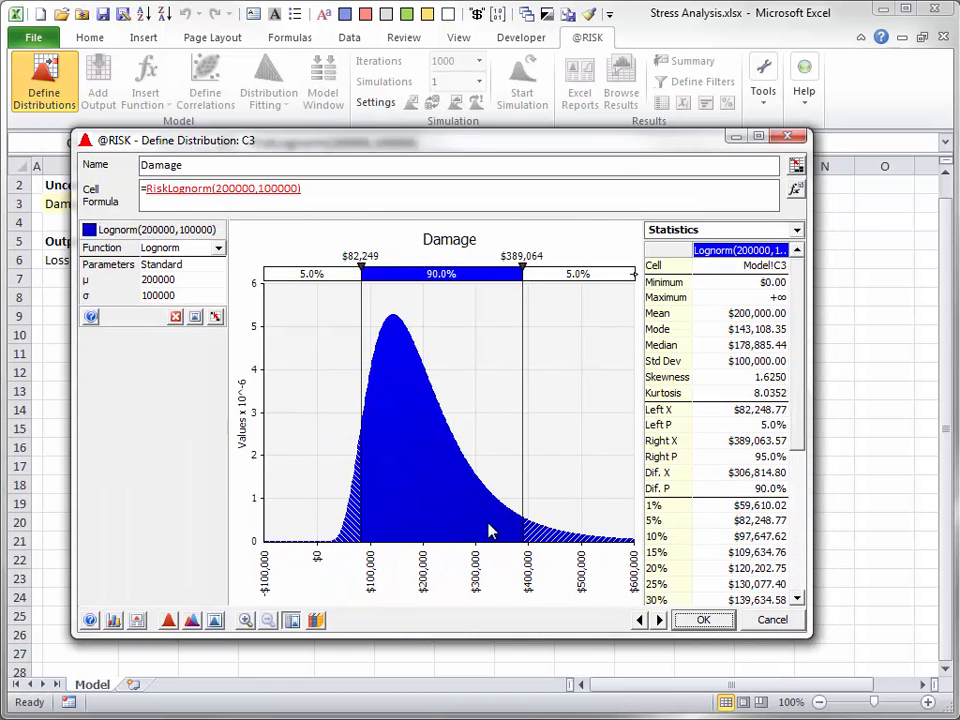
{"action": "left_click", "coordinate": [772, 620]}
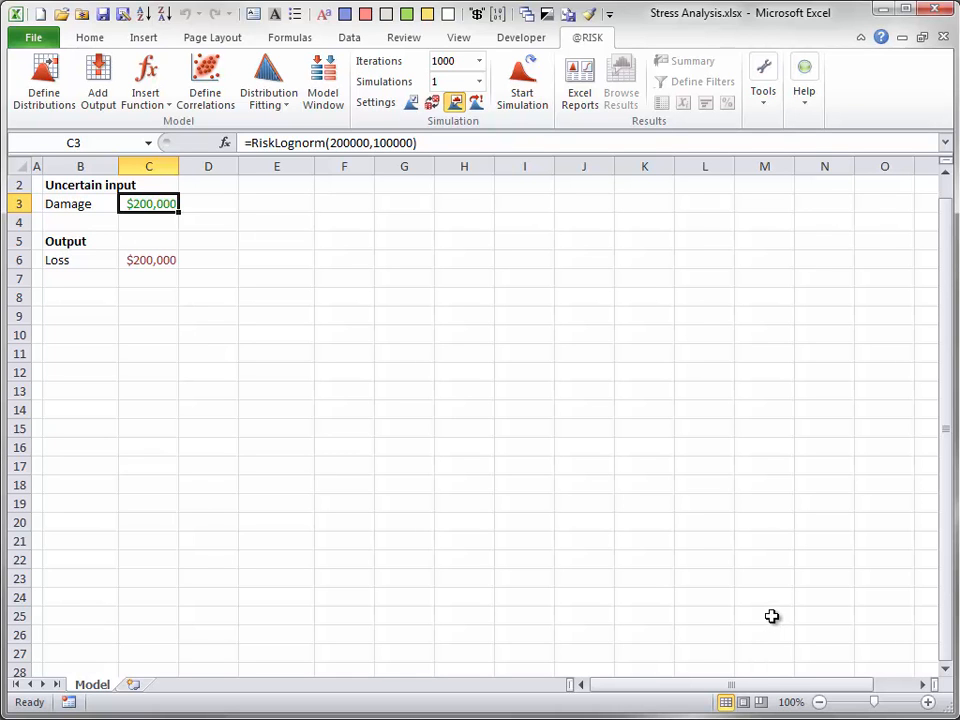
{"action": "double_click", "coordinate": [152, 260]}
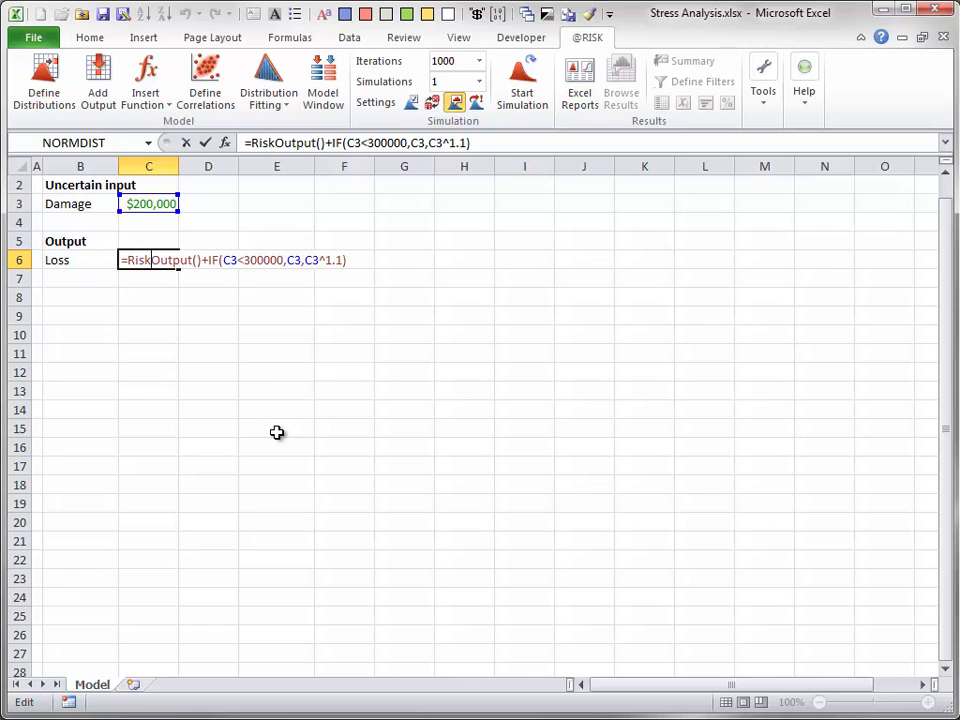
{"action": "key", "text": "Return"}
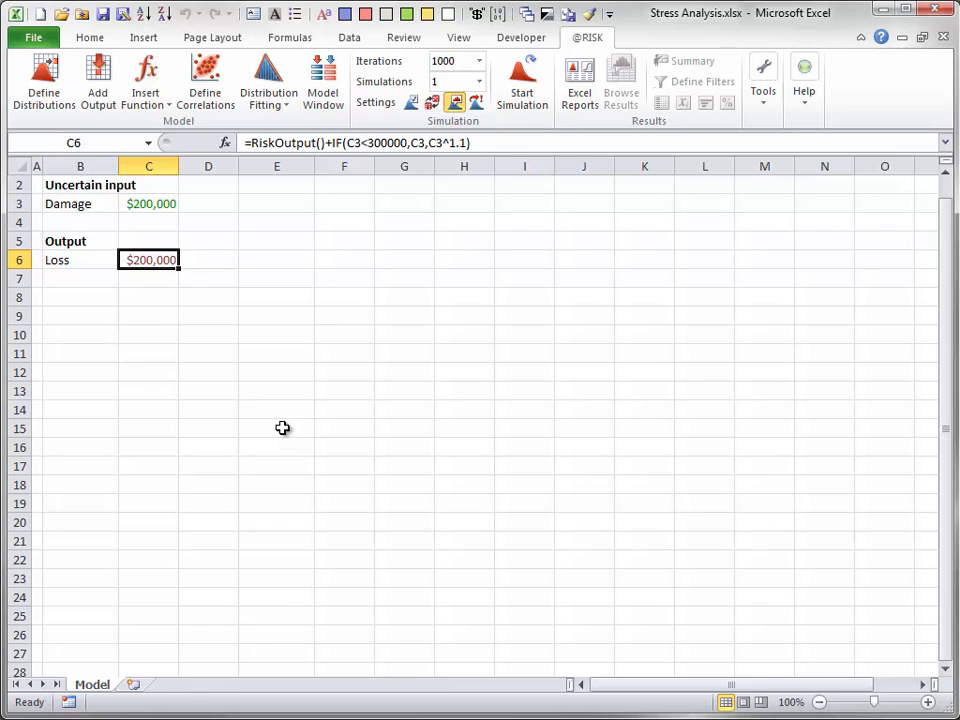
{"action": "left_click", "coordinate": [766, 108]}
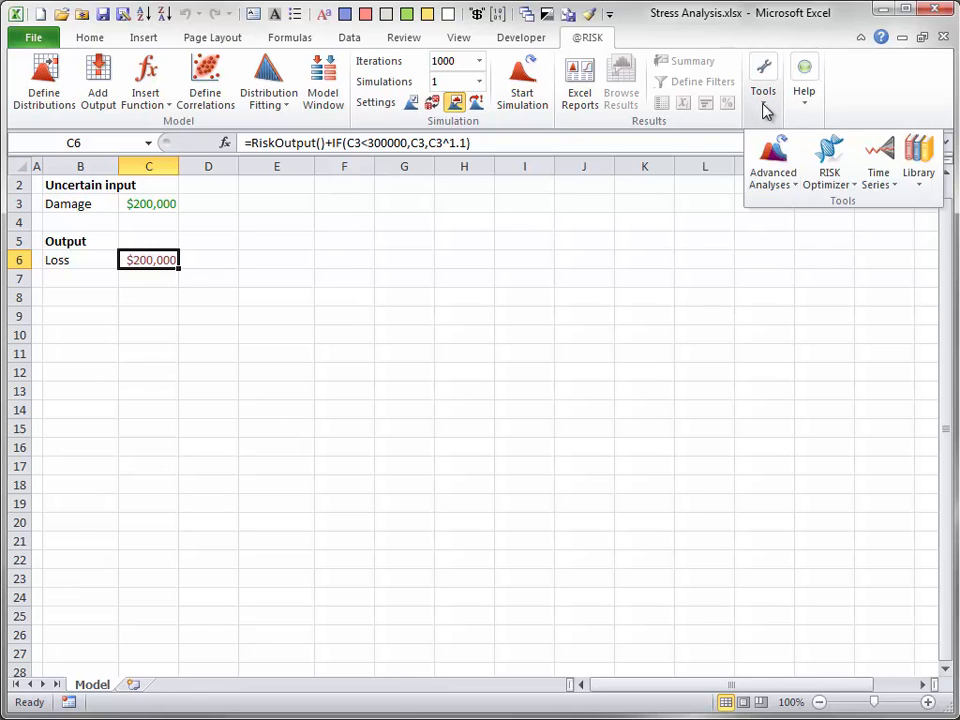
{"action": "left_click", "coordinate": [790, 185]}
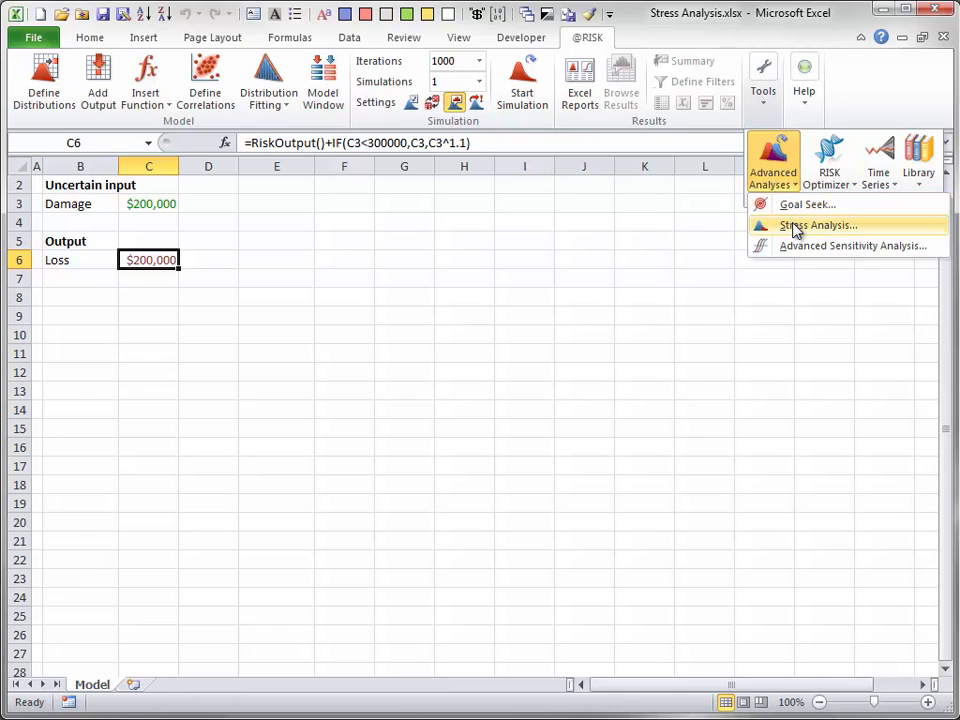
{"action": "left_click", "coordinate": [797, 228]}
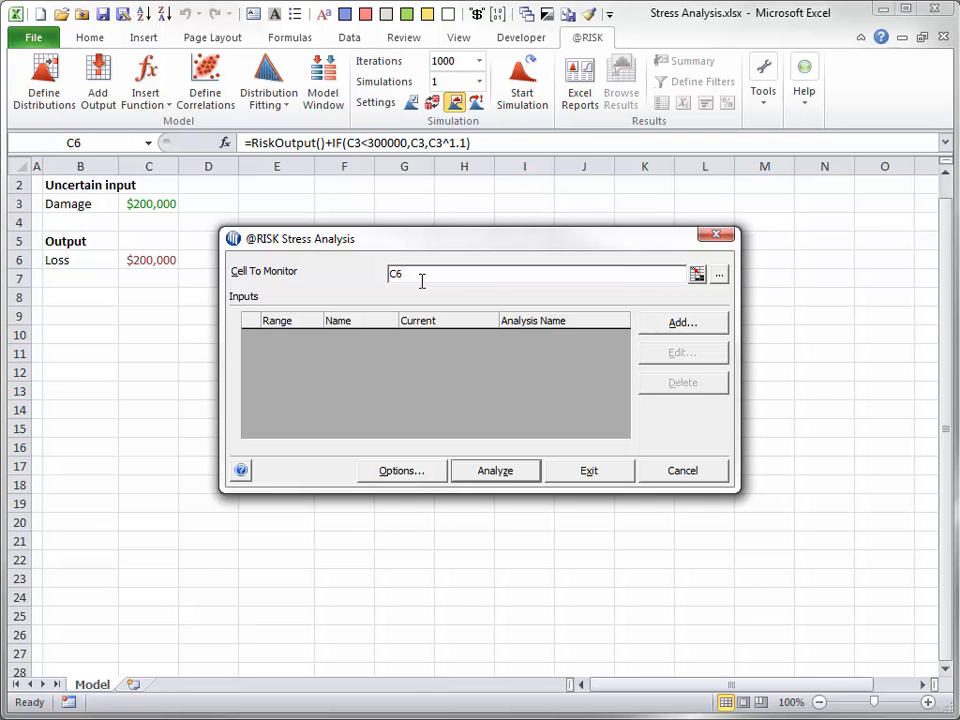
Step: Add a distribution-type input to the stress analysis that references the Damage cell C3
{"action": "left_click", "coordinate": [678, 323]}
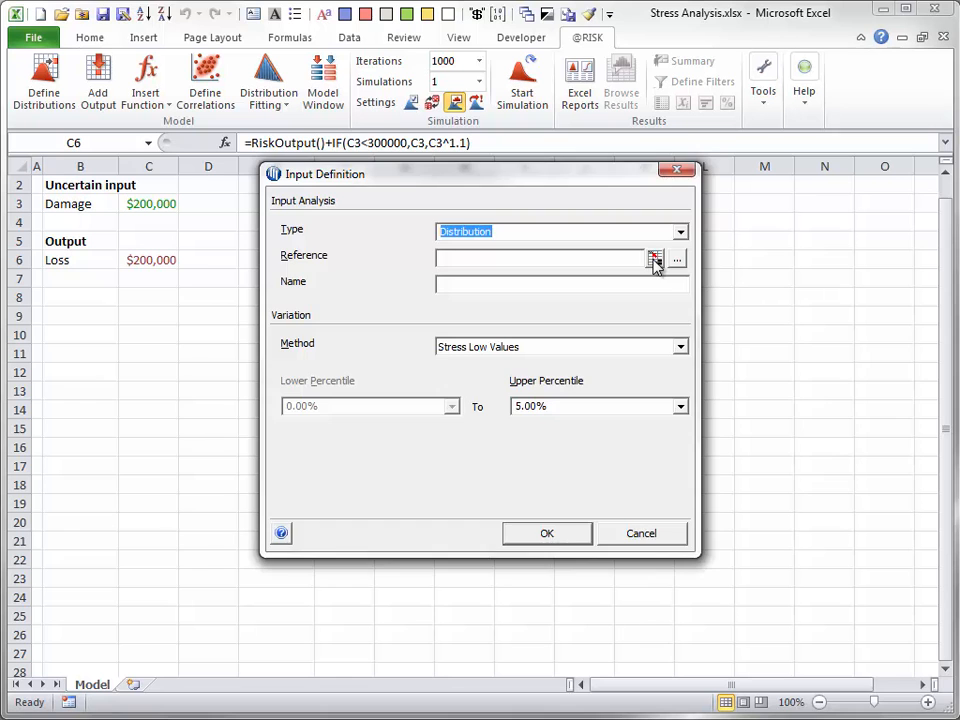
{"action": "left_click", "coordinate": [654, 259]}
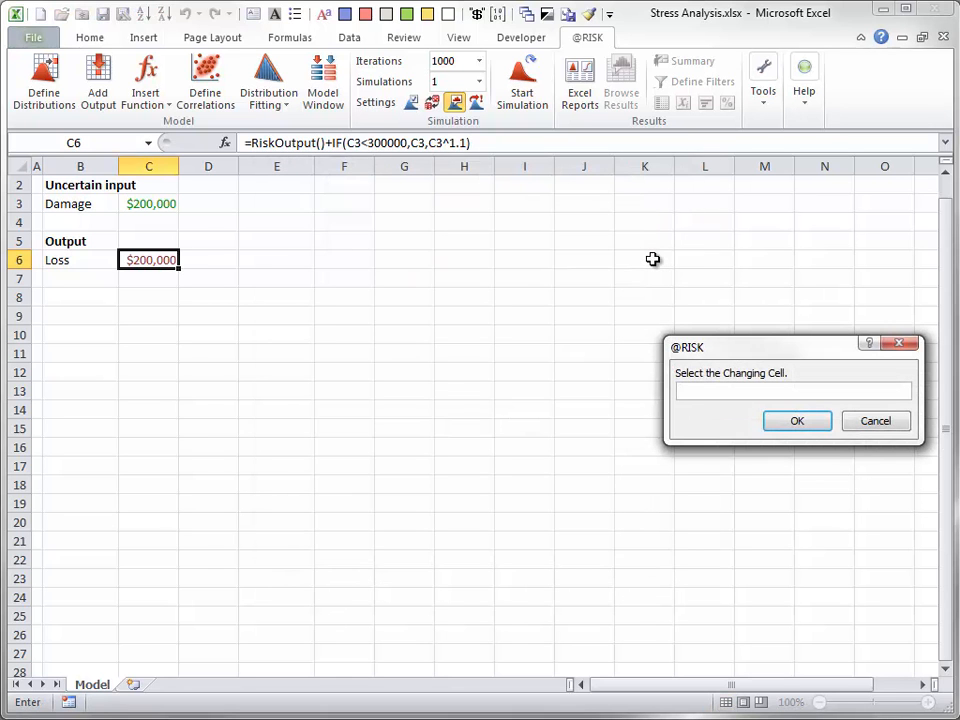
{"action": "left_click", "coordinate": [147, 203]}
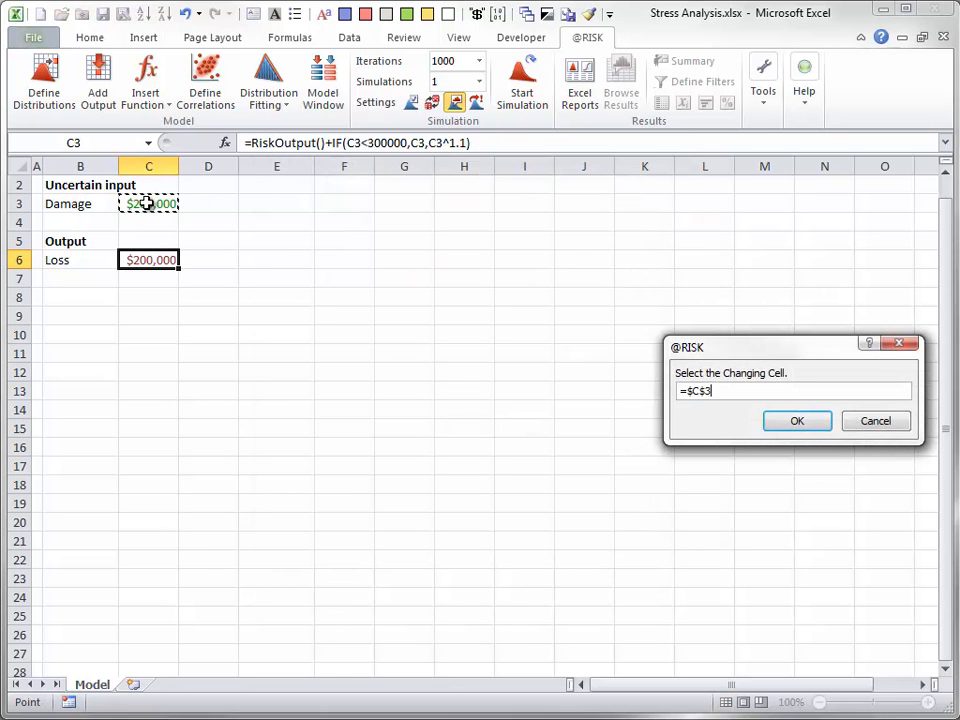
{"action": "left_click", "coordinate": [798, 421]}
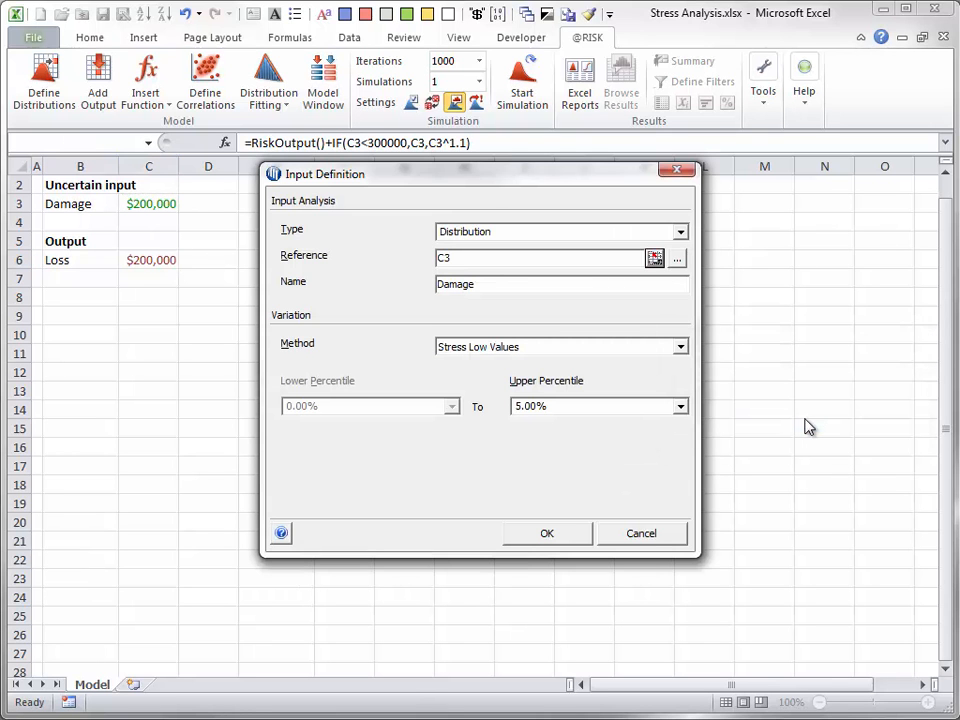
Step: Set the Damage input's variation to Stress High Values with a lower percentile of 90% and accept the definition
{"action": "left_click", "coordinate": [682, 348]}
{"action": "left_click", "coordinate": [610, 376]}
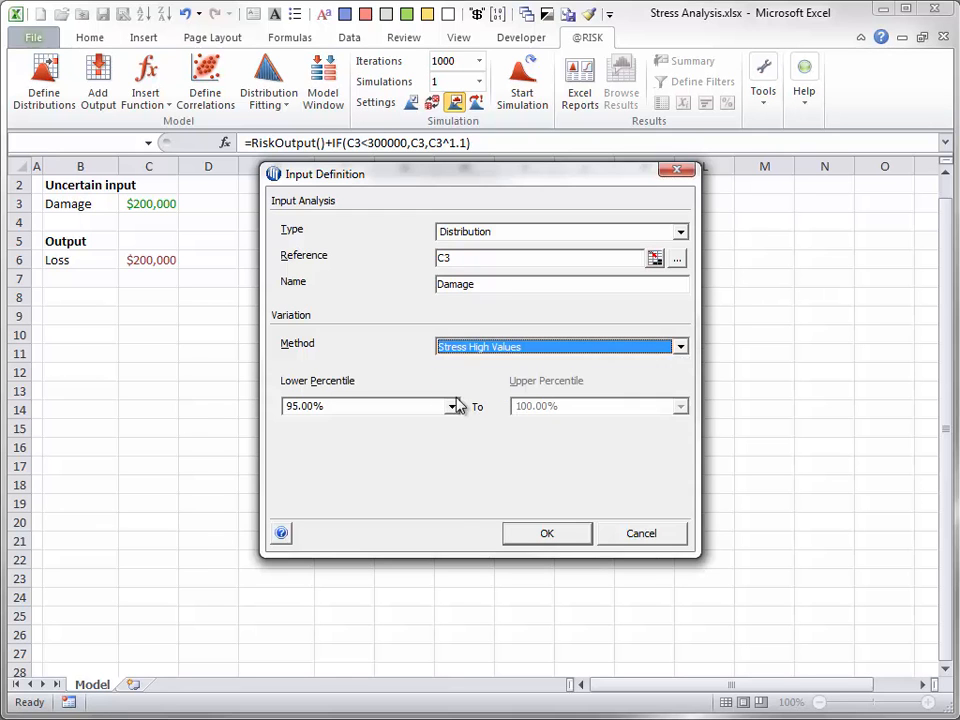
{"action": "left_click", "coordinate": [452, 407]}
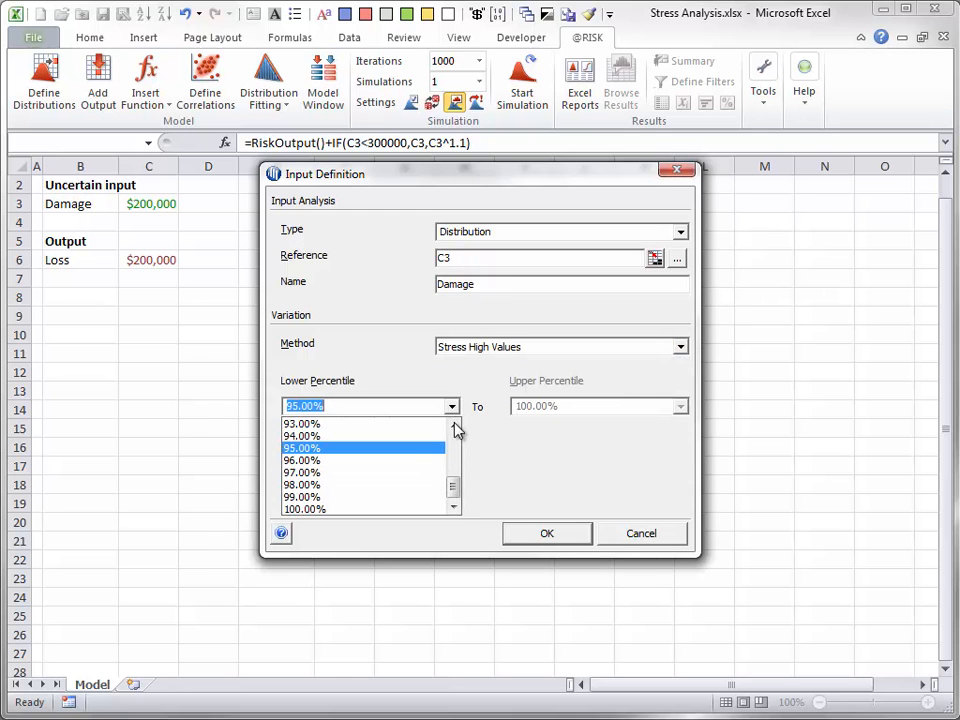
{"action": "left_click", "coordinate": [453, 425]}
{"action": "left_click", "coordinate": [453, 425]}
{"action": "left_click", "coordinate": [453, 425]}
{"action": "left_click", "coordinate": [320, 426]}
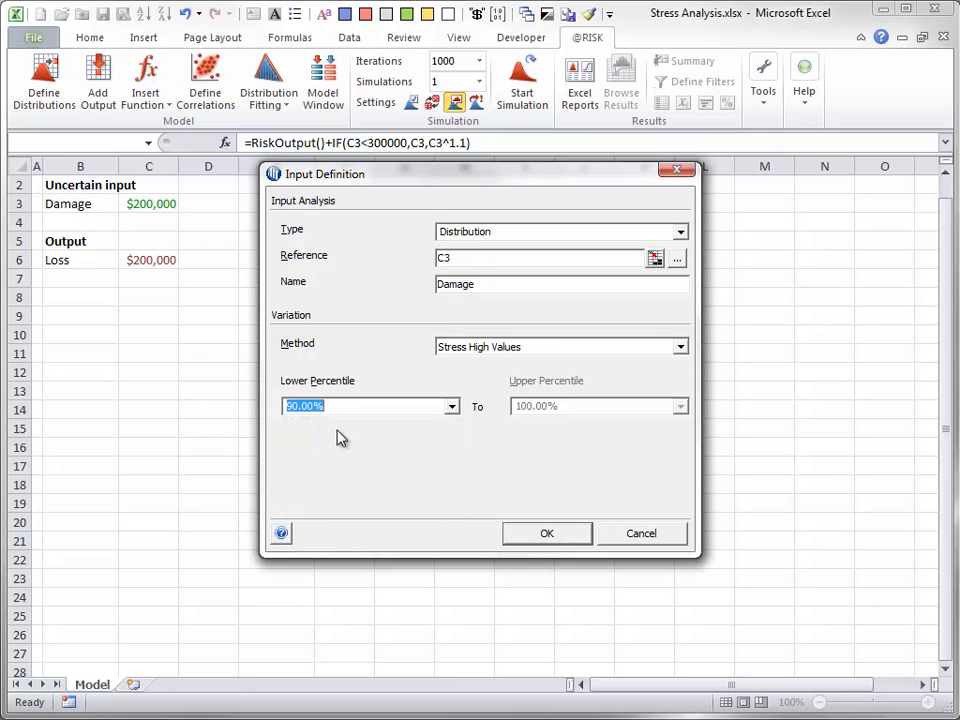
{"action": "left_click", "coordinate": [550, 534]}
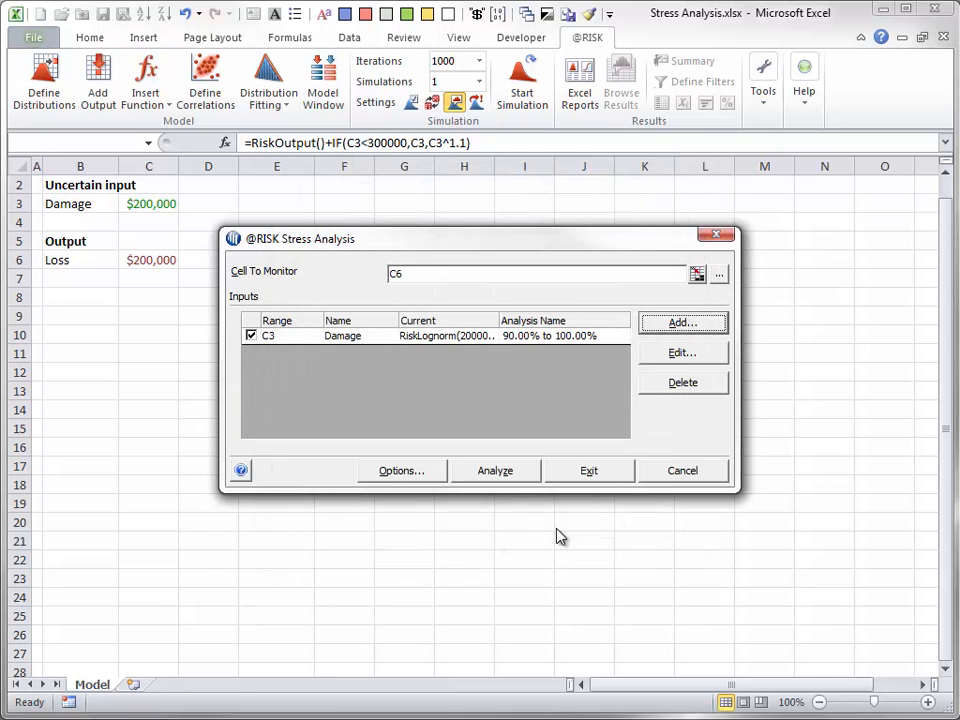
Step: Place the stress reports in a new workbook and run the stress analysis
{"action": "left_click", "coordinate": [390, 474]}
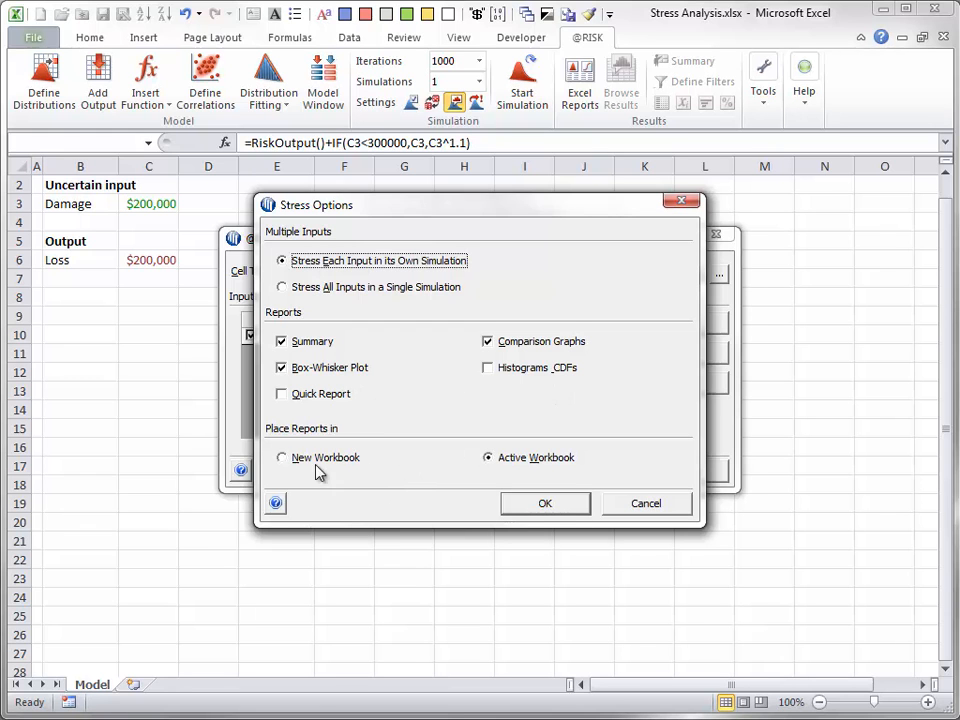
{"action": "left_click", "coordinate": [288, 459]}
{"action": "left_click", "coordinate": [545, 505]}
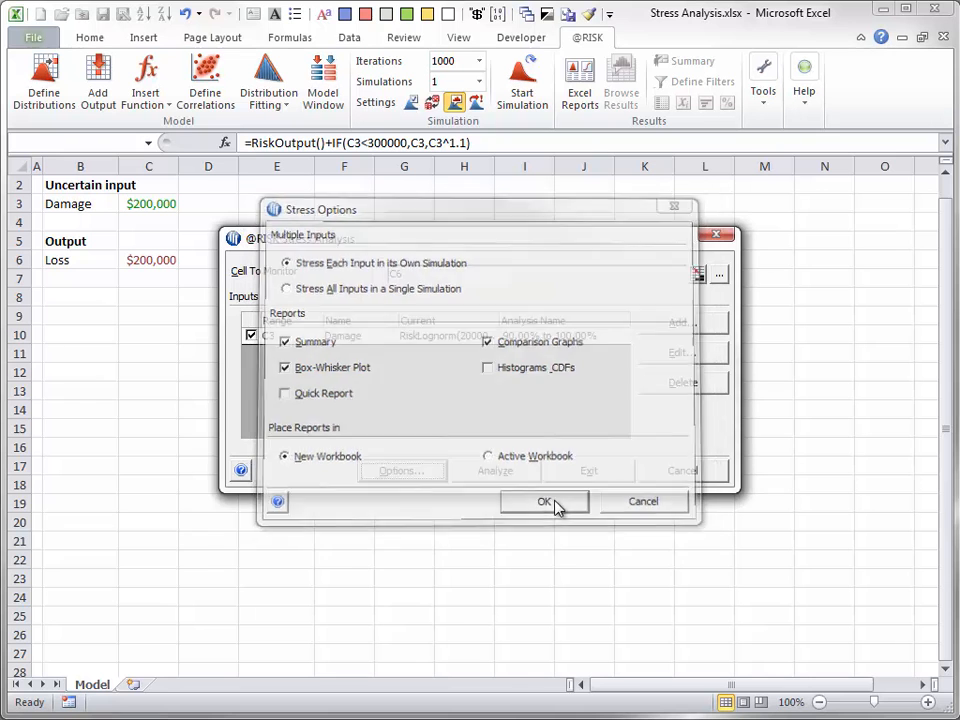
{"action": "left_click", "coordinate": [495, 475]}
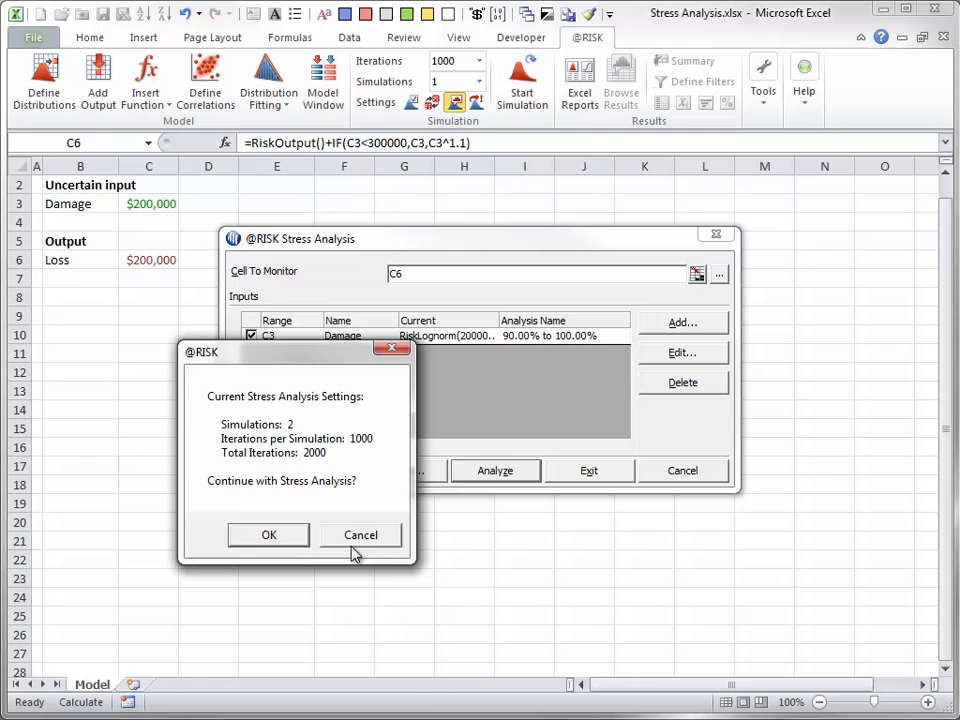
{"action": "left_click", "coordinate": [278, 542]}
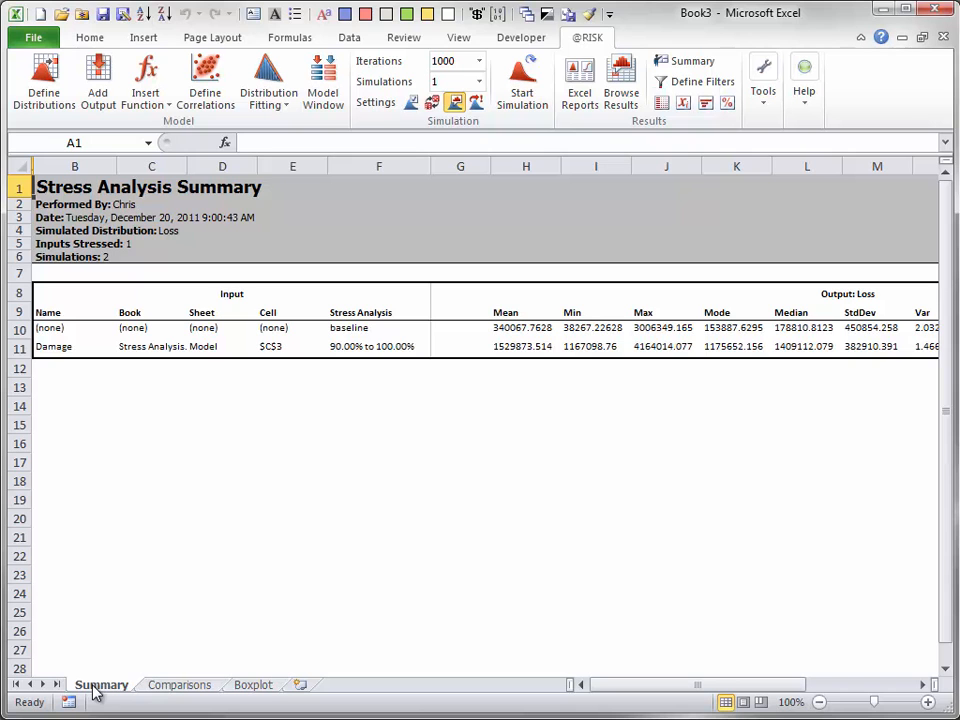
Step: Review the comparison graphs, the box plot and the summary of the stress analysis results
{"action": "left_click", "coordinate": [181, 688]}
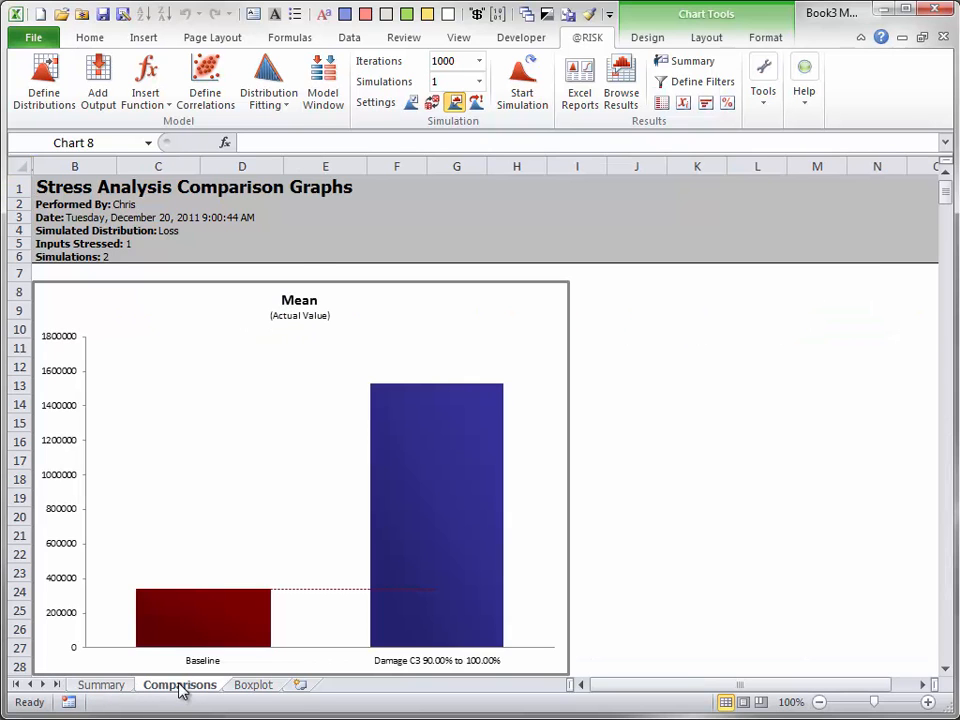
{"action": "left_click", "coordinate": [254, 688]}
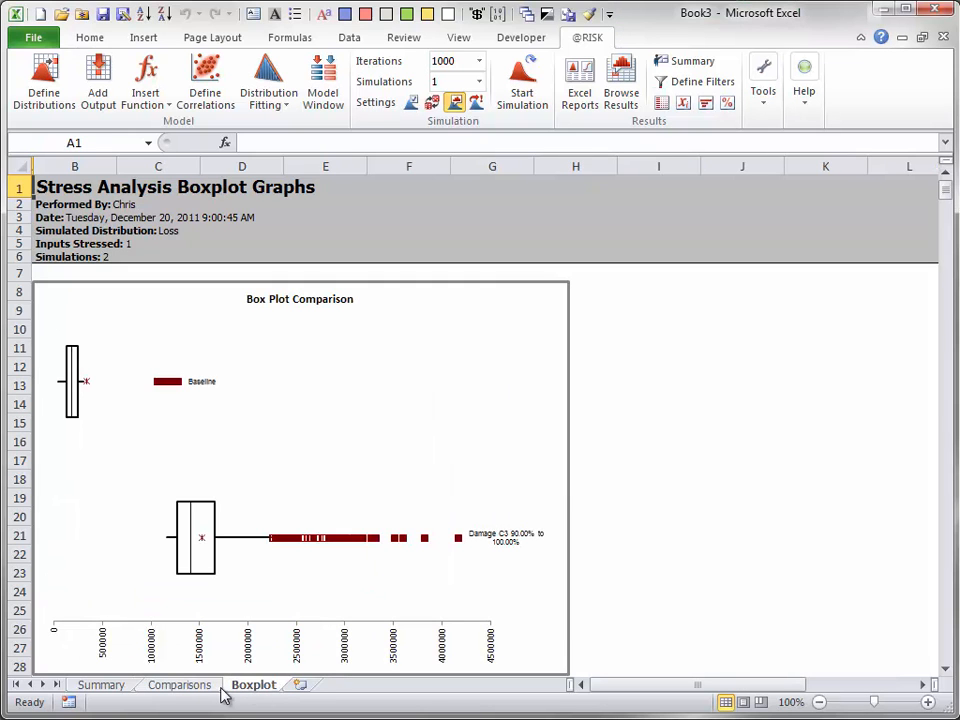
{"action": "left_click", "coordinate": [101, 686]}
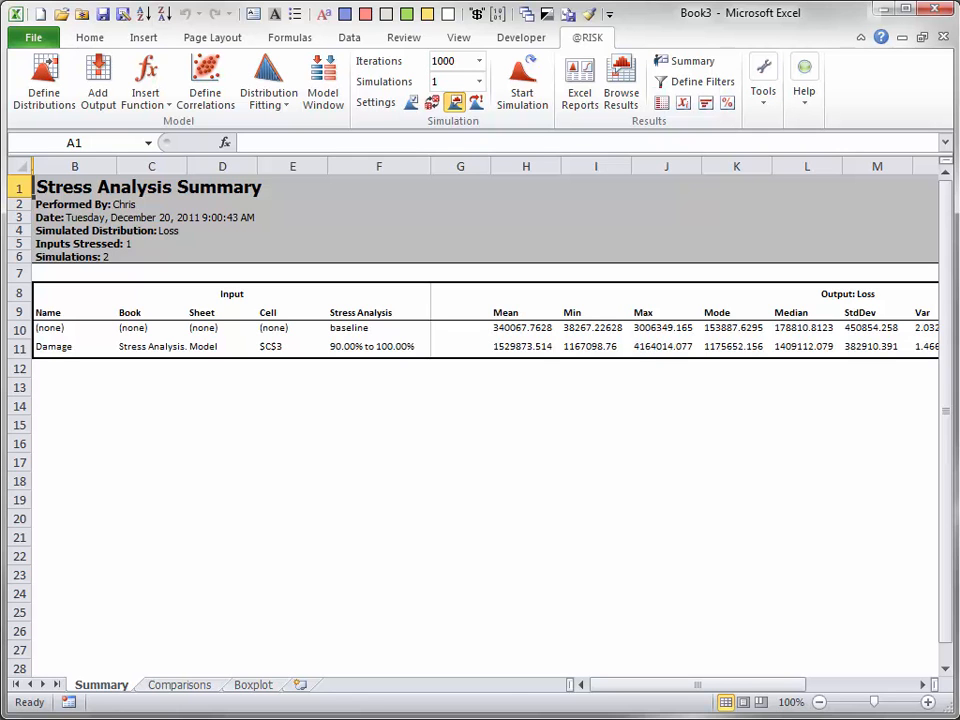
Step: Close the report workbook without saving and reopen the Stress Analysis setup for the Loss model
{"action": "left_click", "coordinate": [943, 37]}
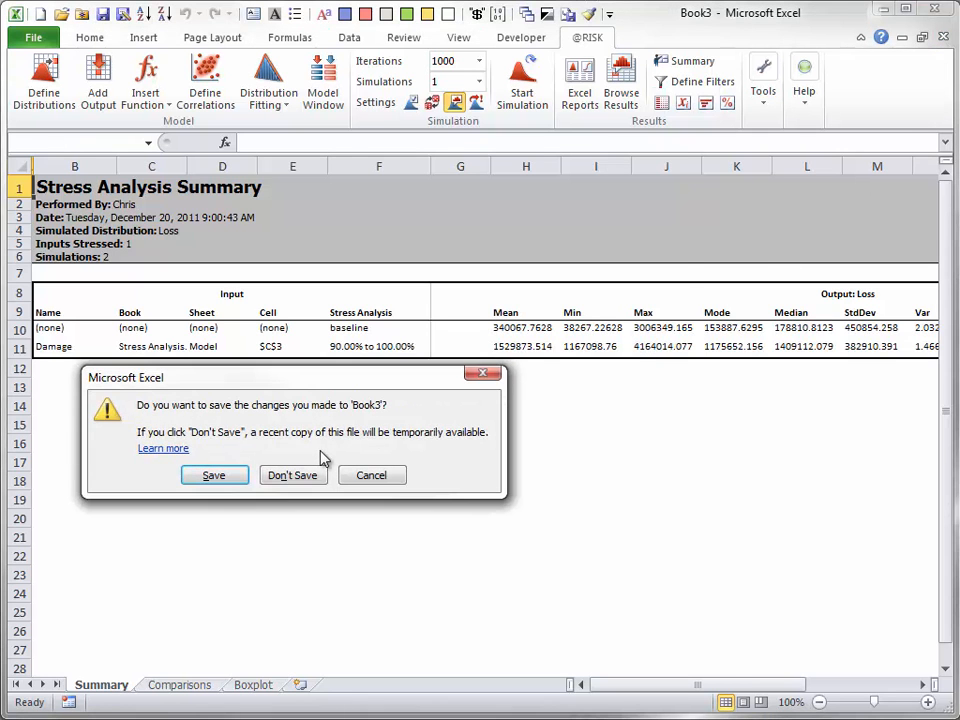
{"action": "left_click", "coordinate": [287, 475]}
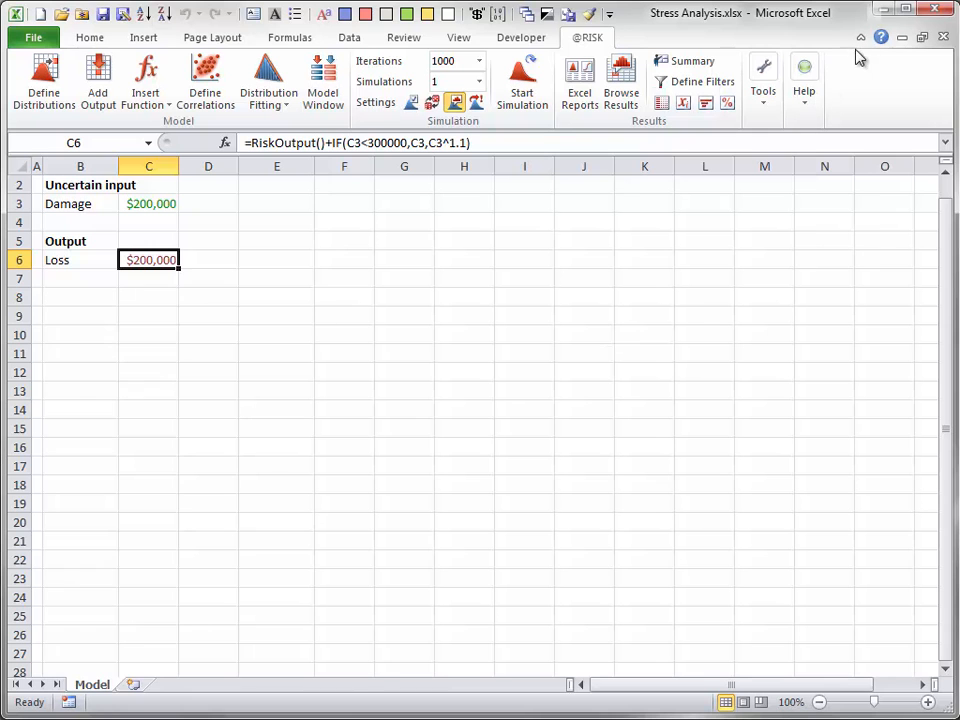
{"action": "left_click", "coordinate": [765, 105]}
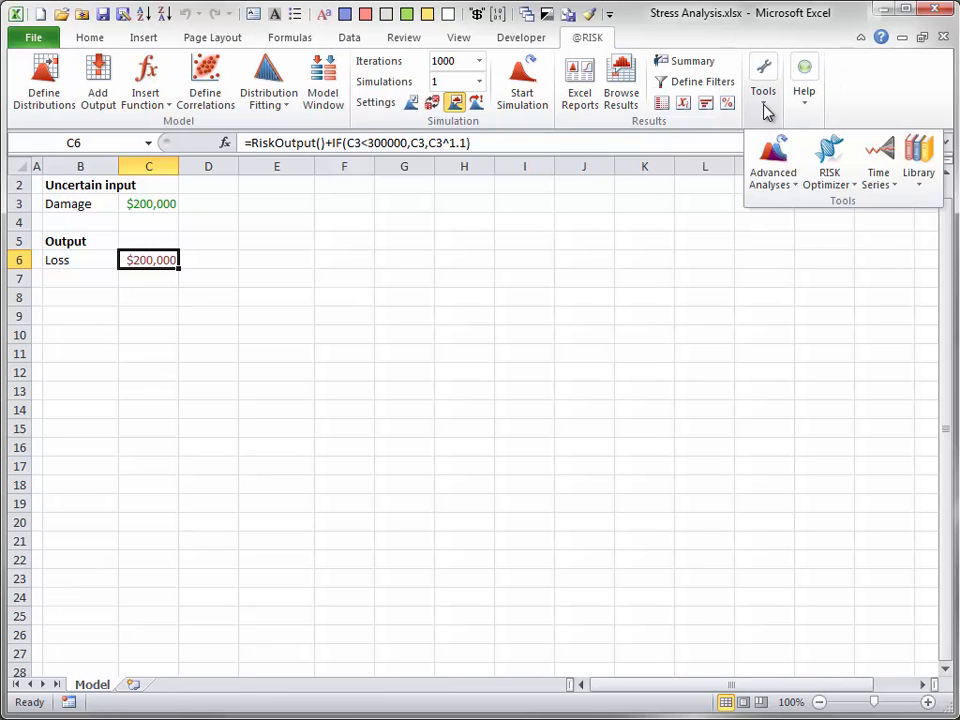
{"action": "left_click", "coordinate": [794, 182]}
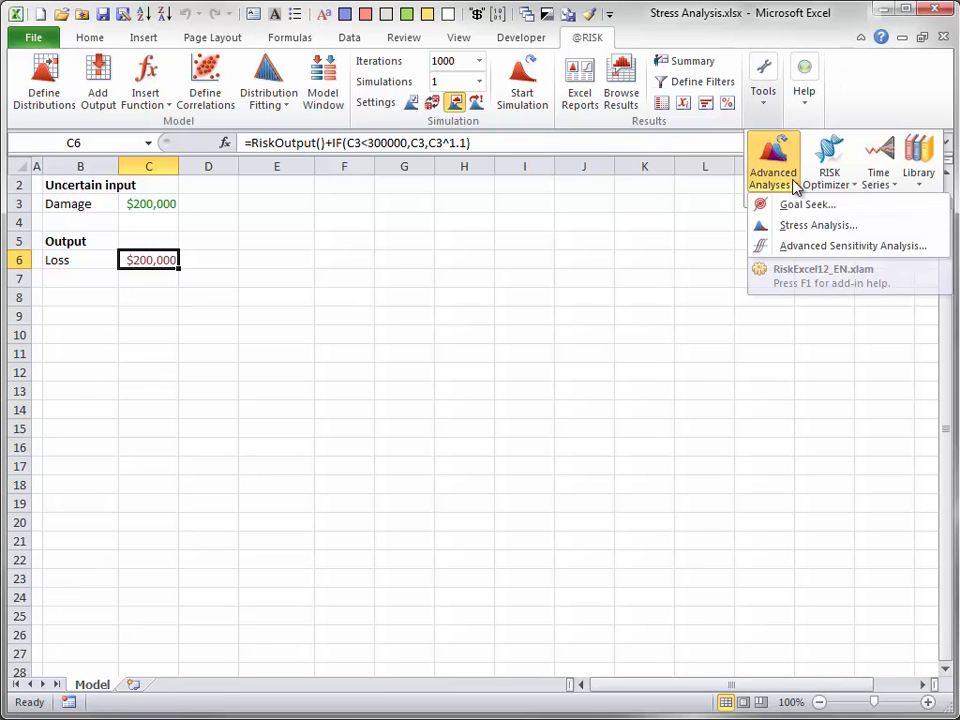
{"action": "left_click", "coordinate": [799, 228]}
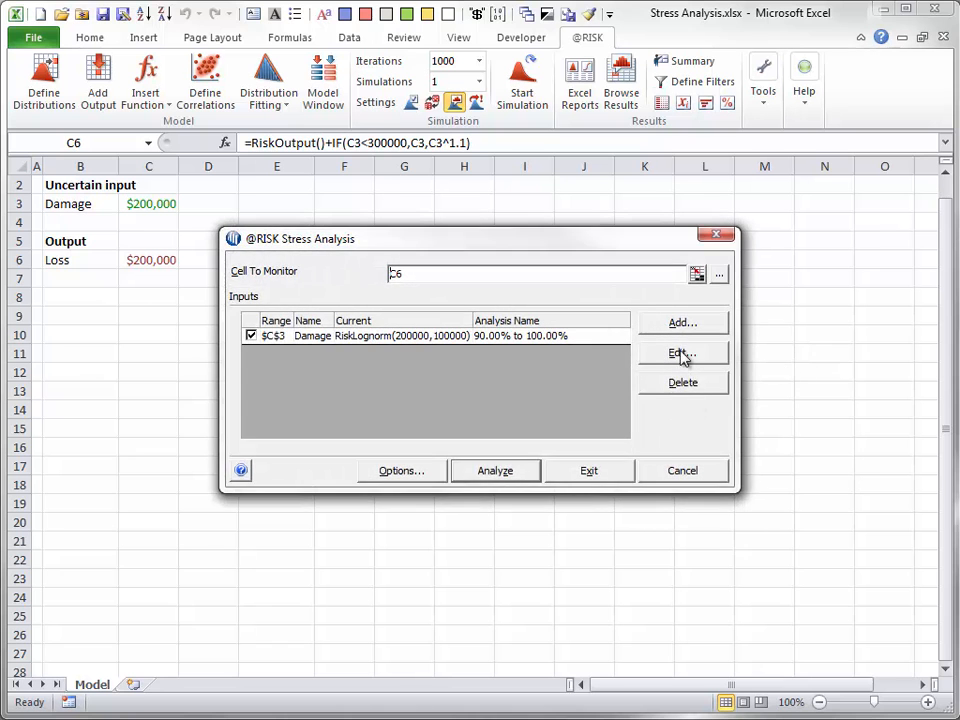
Step: Edit the Damage input to use Stress Low Values with an upper percentile of 90%
{"action": "left_click", "coordinate": [681, 354]}
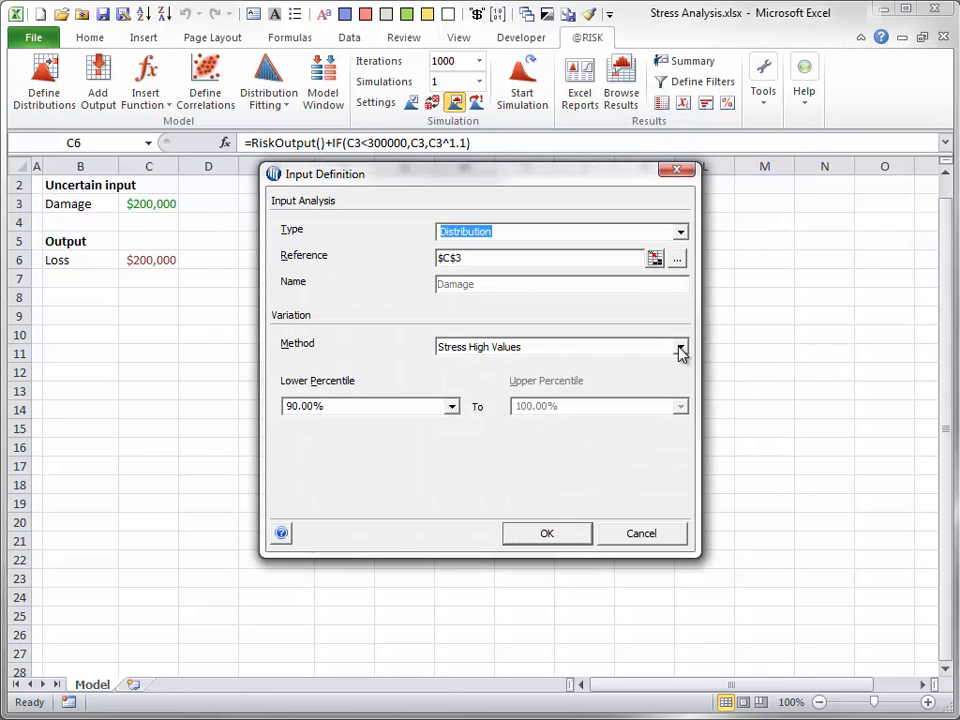
{"action": "left_click", "coordinate": [680, 347]}
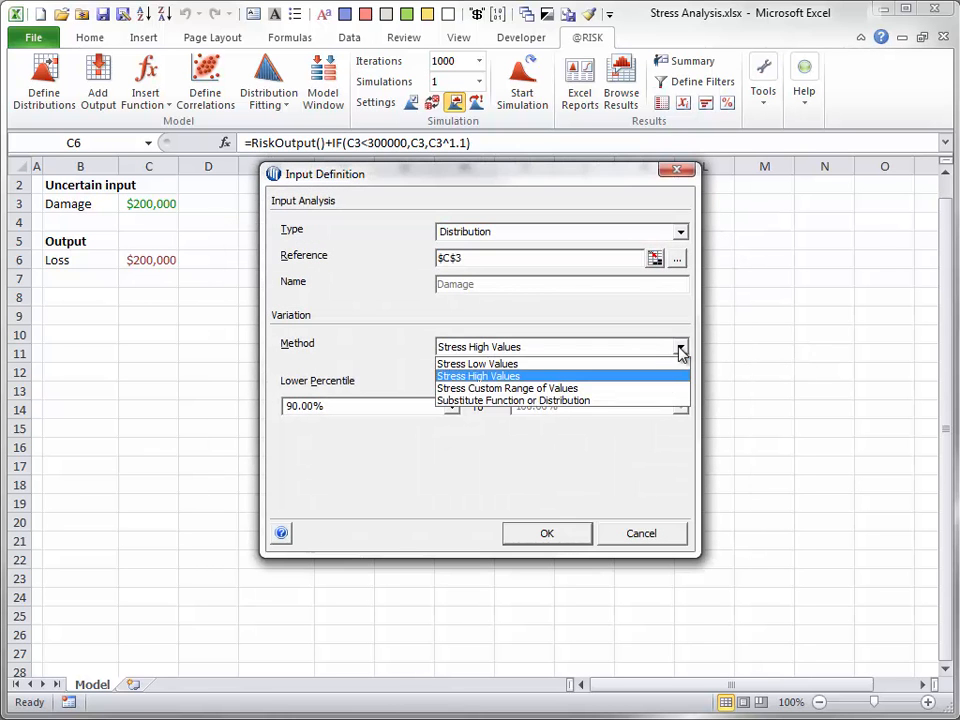
{"action": "left_click", "coordinate": [482, 364]}
{"action": "left_click", "coordinate": [680, 406]}
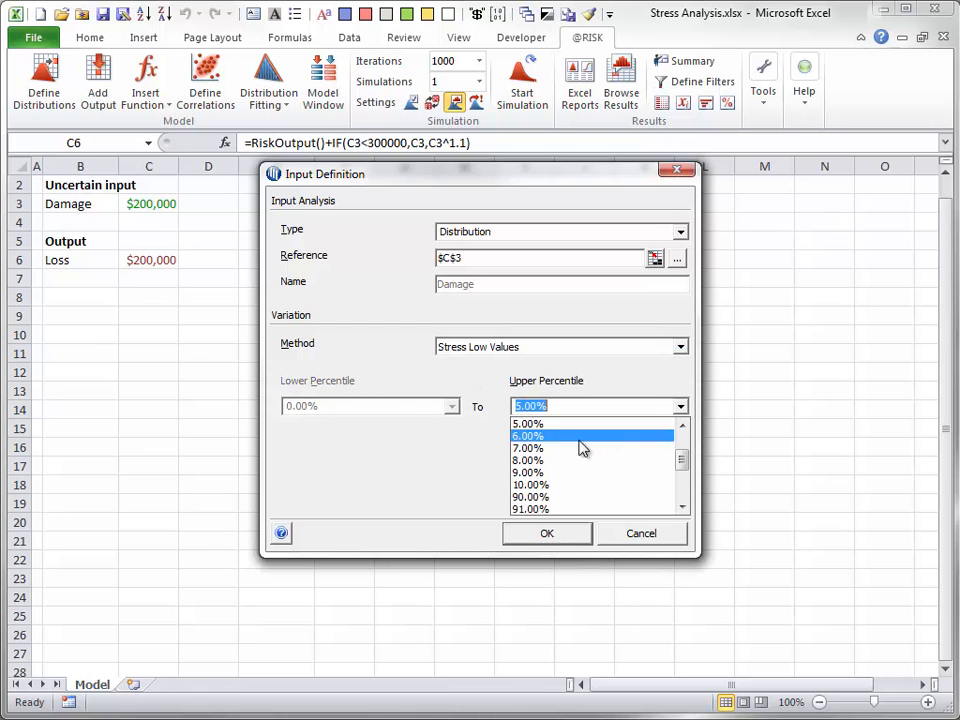
{"action": "left_click", "coordinate": [600, 490]}
{"action": "left_click", "coordinate": [543, 535]}
Step: Run the revised stress analysis and show its summary report
{"action": "left_click", "coordinate": [484, 480]}
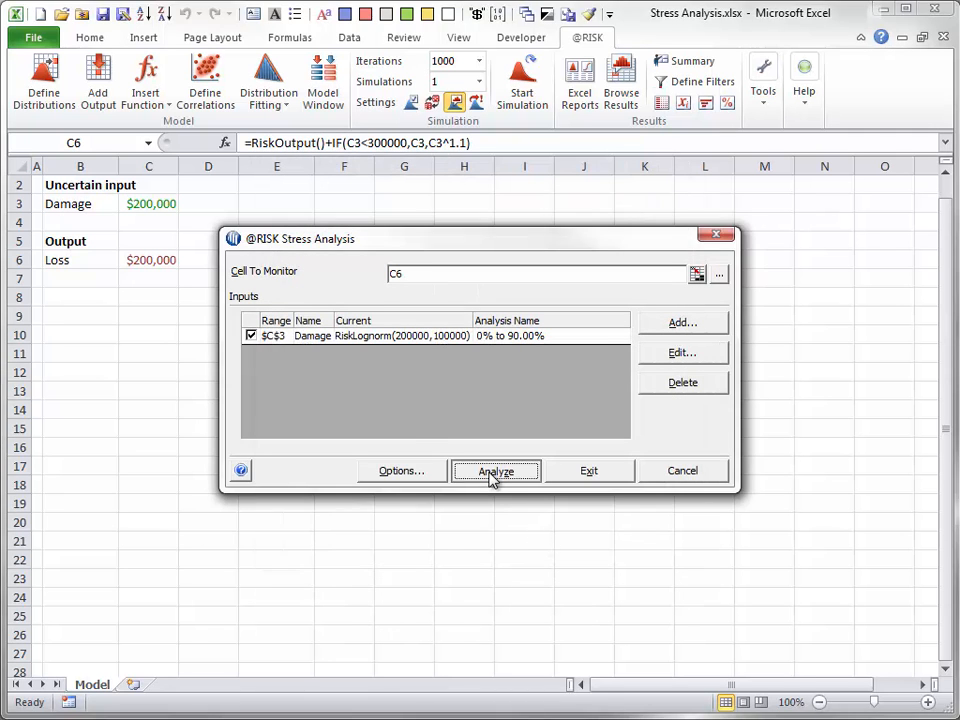
{"action": "left_click", "coordinate": [270, 536]}
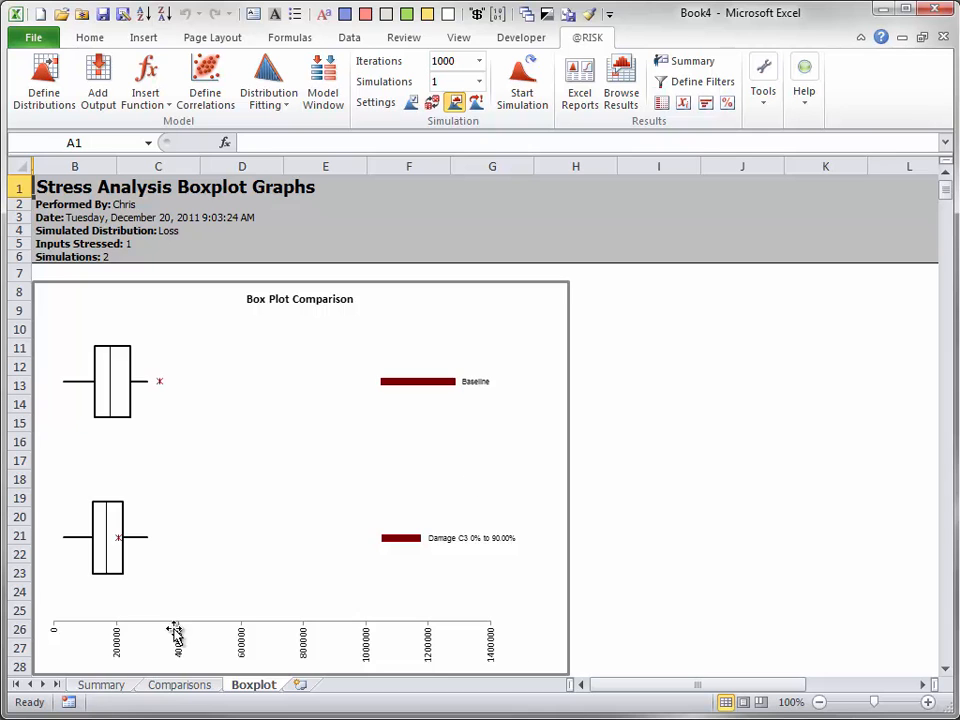
{"action": "left_click", "coordinate": [110, 687]}
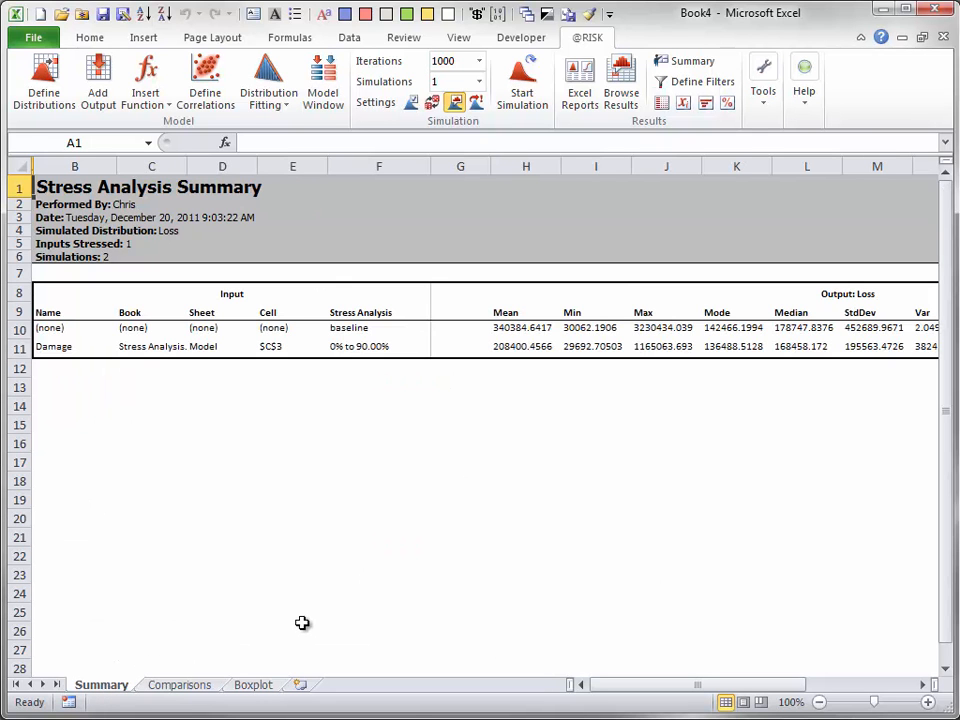